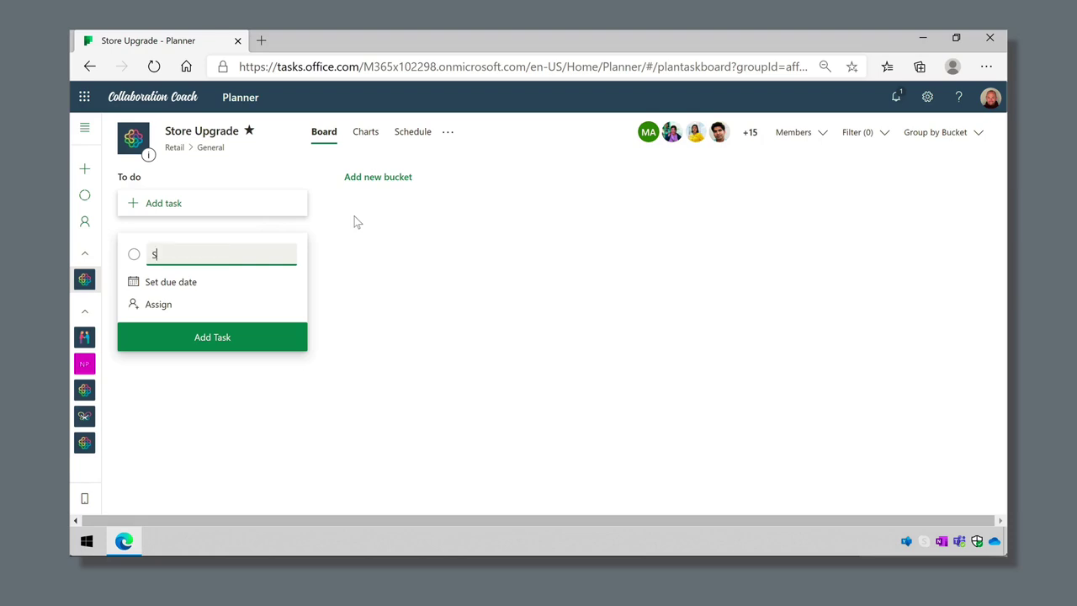
# - Add a Setup Meeting task to To do and view the Finalize Product Imagery for Keynote details
pyautogui.write('ng')
pyautogui.press('Return')
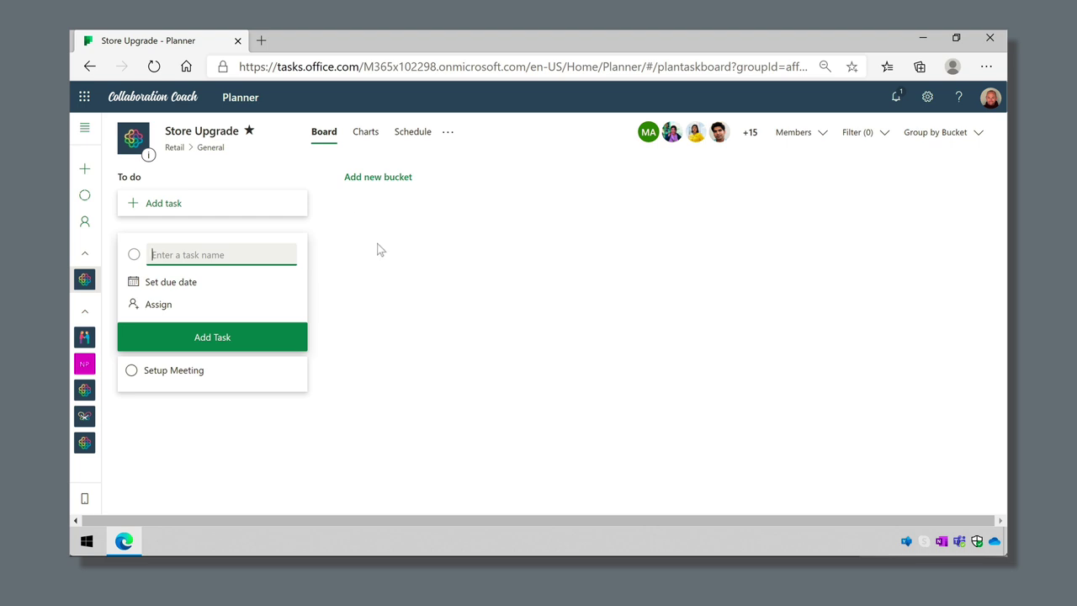
pyautogui.click(375, 245)
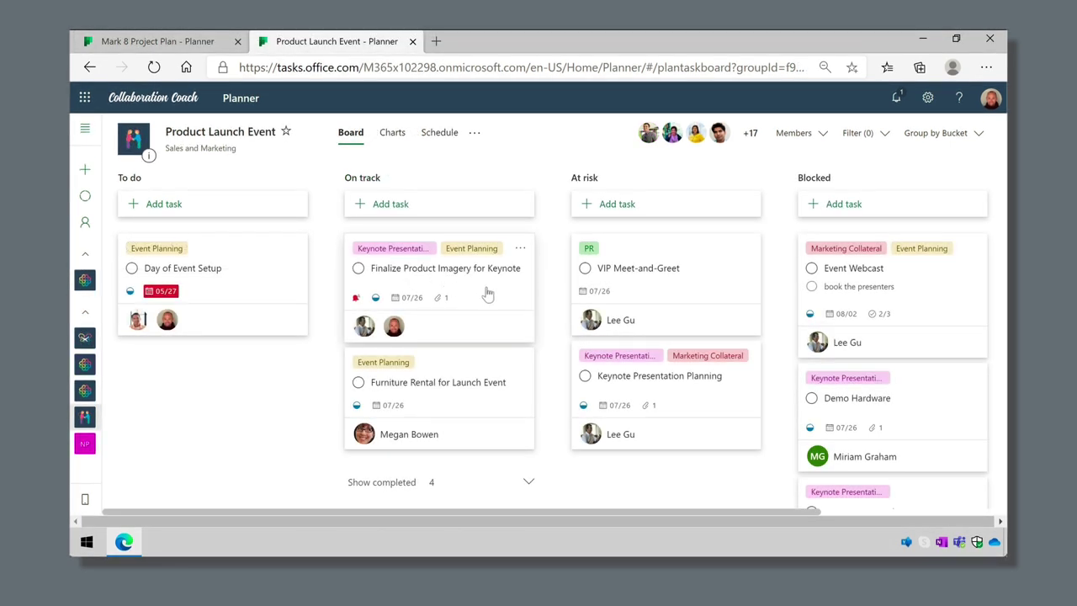
pyautogui.click(487, 293)
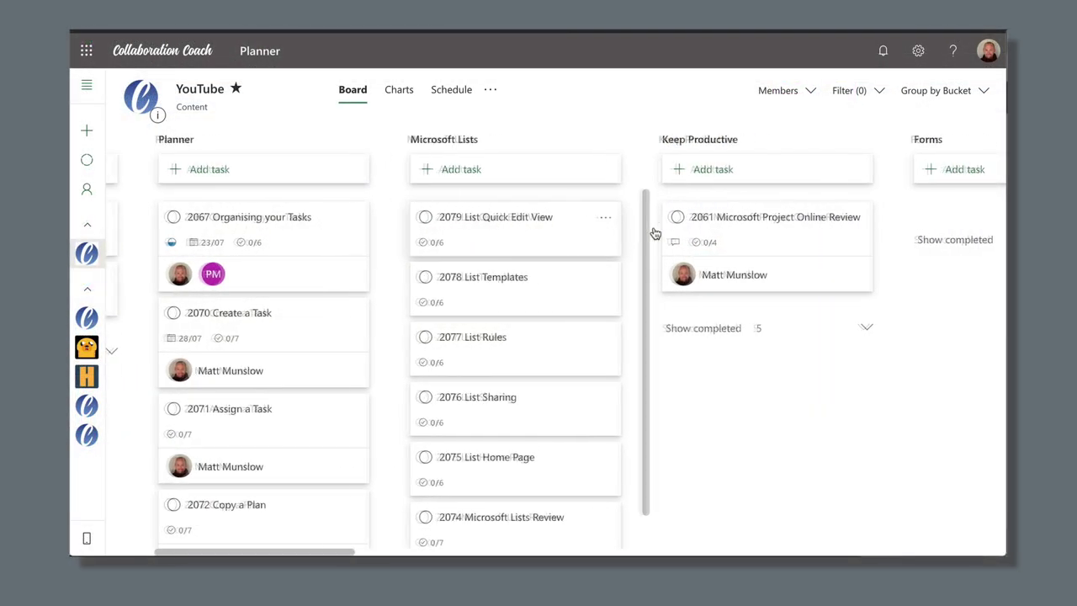
pyautogui.hscroll(1, 654, 233)
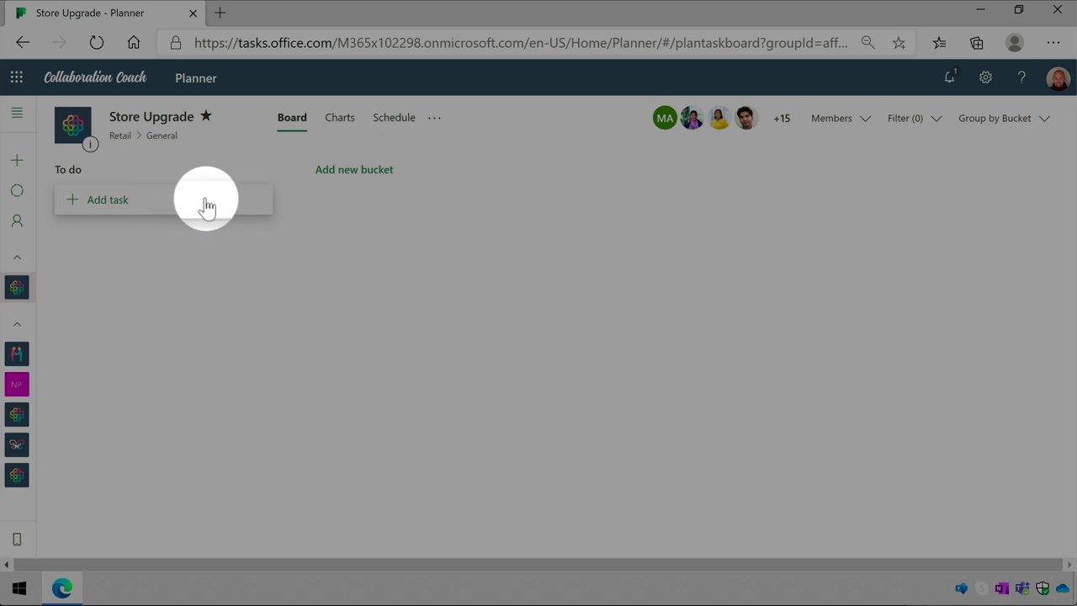
# - Add Setup Meeting again as a new task in the To do bucket
pyautogui.click(208, 207)
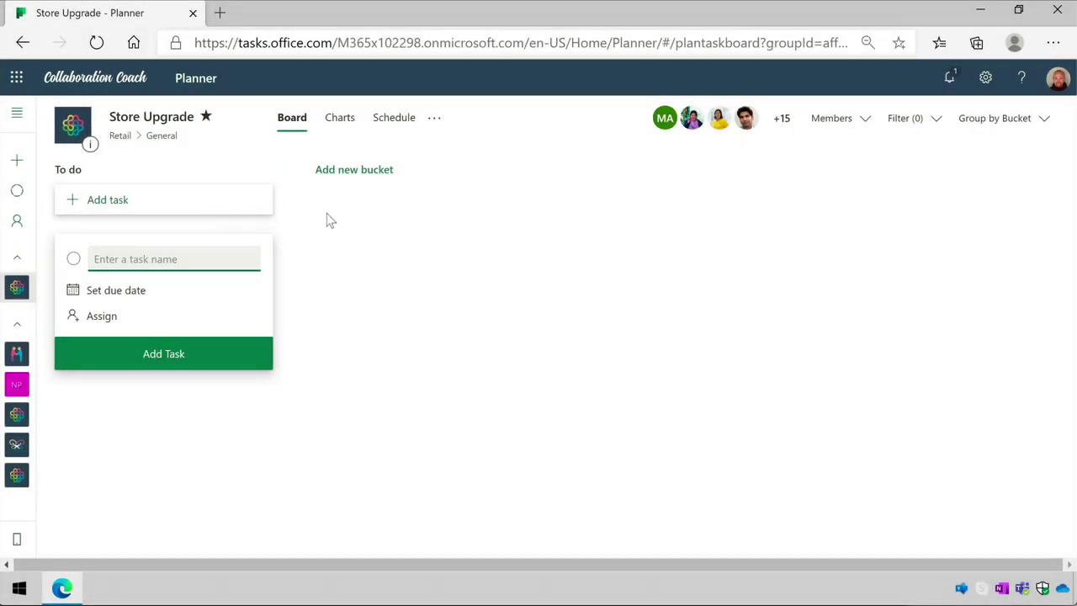
pyautogui.write('Setup Meeting')
pyautogui.press('Return')
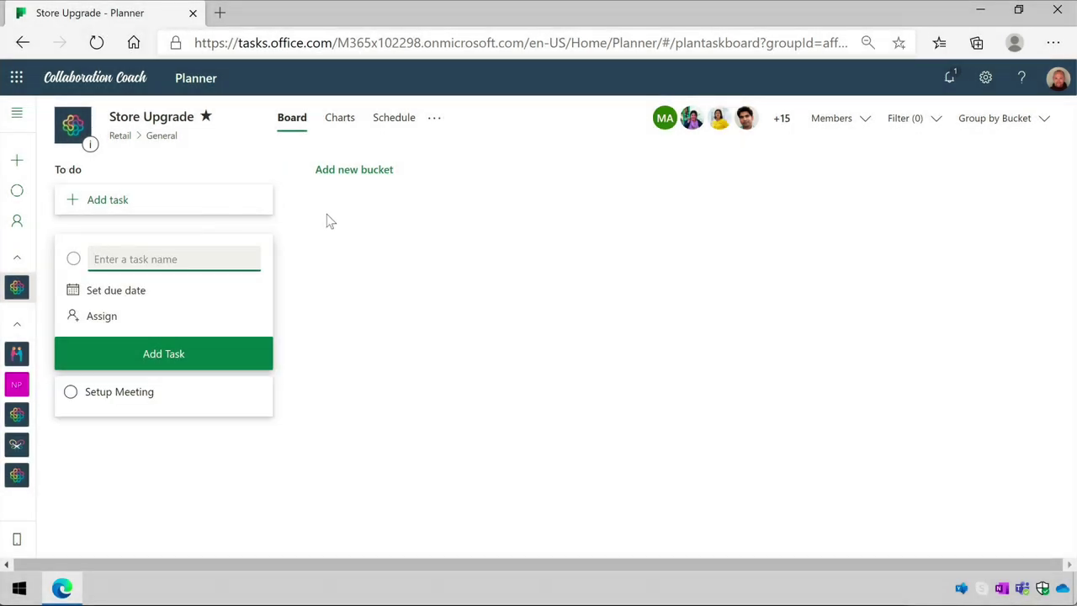
pyautogui.click(356, 250)
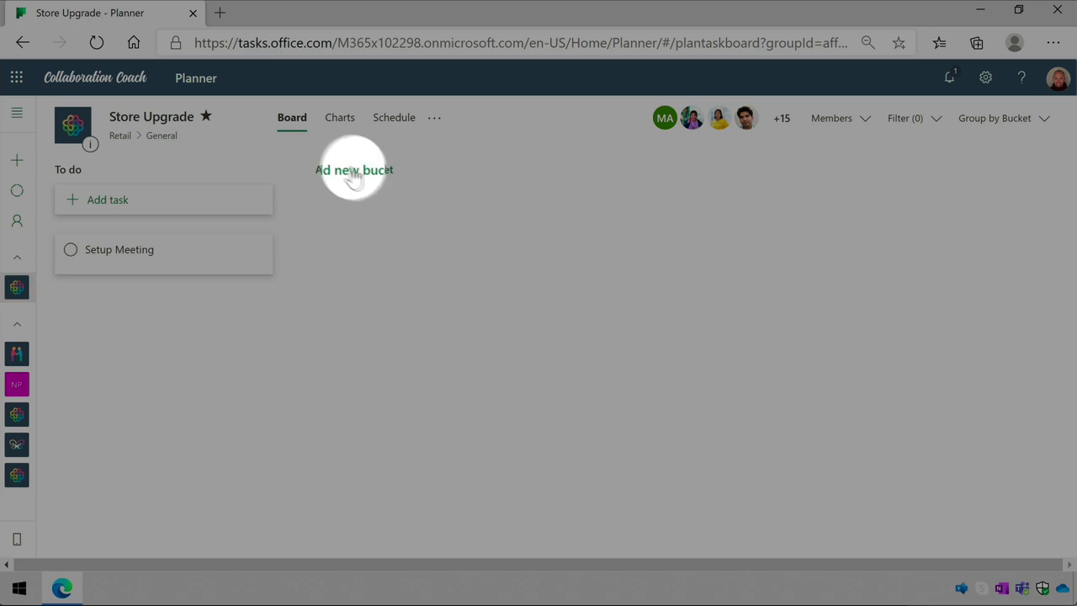
# - Create a London bucket and move the Setup Meeting task into it
pyautogui.click(354, 171)
pyautogui.write('London')
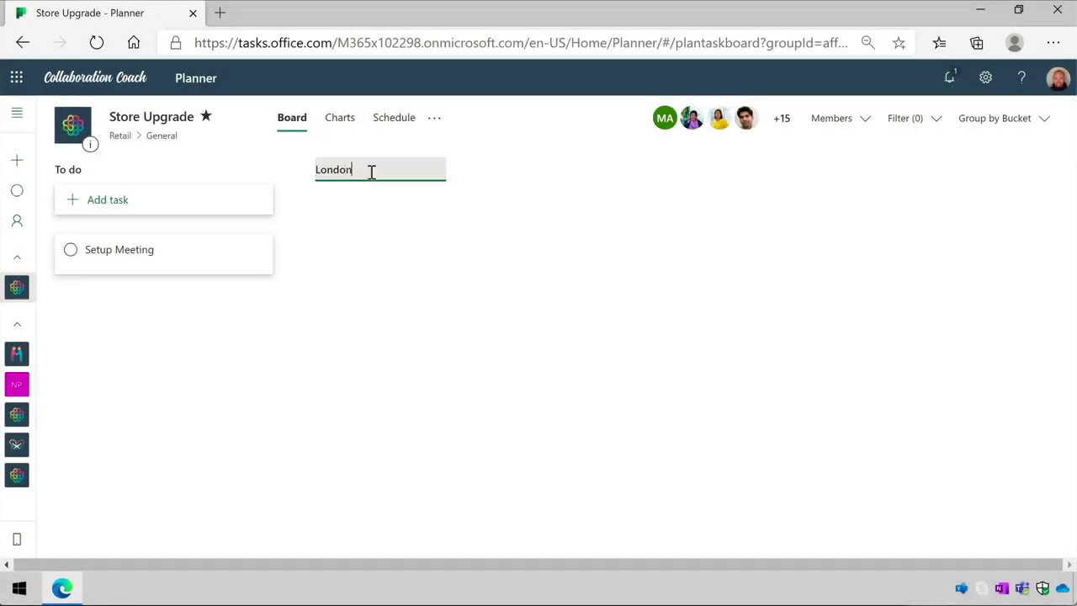
pyautogui.press('Return')
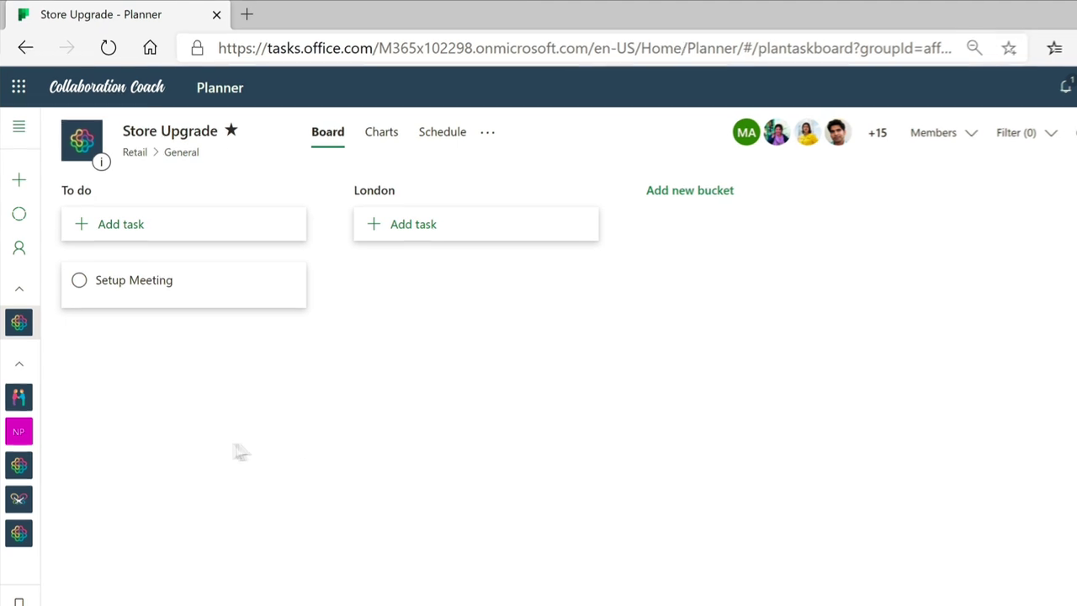
pyautogui.moveTo(170, 282); pyautogui.dragTo(225, 327)
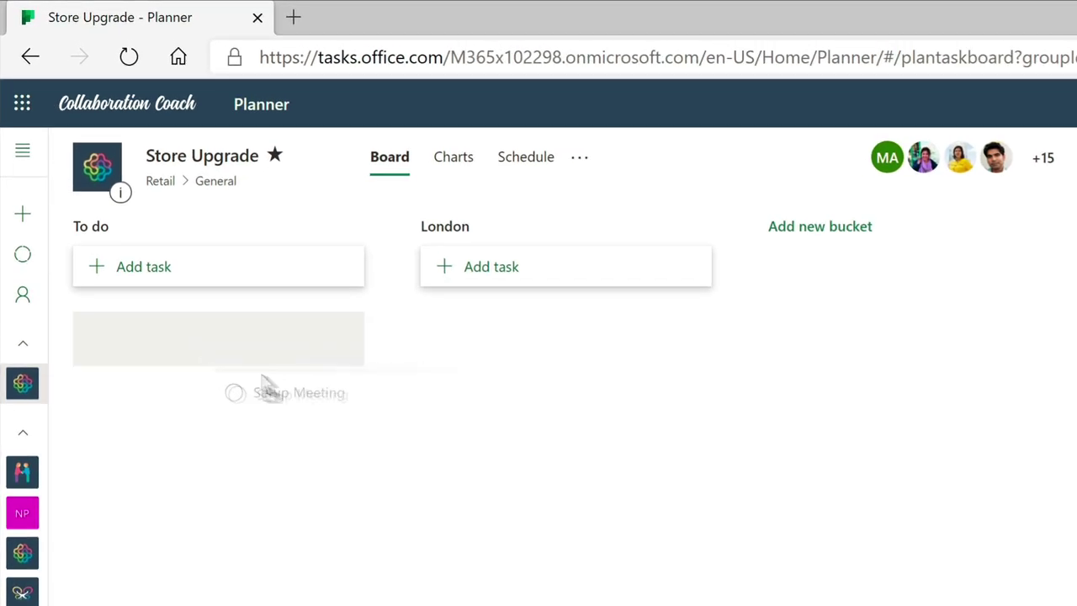
pyautogui.moveTo(263, 381); pyautogui.dragTo(498, 320)
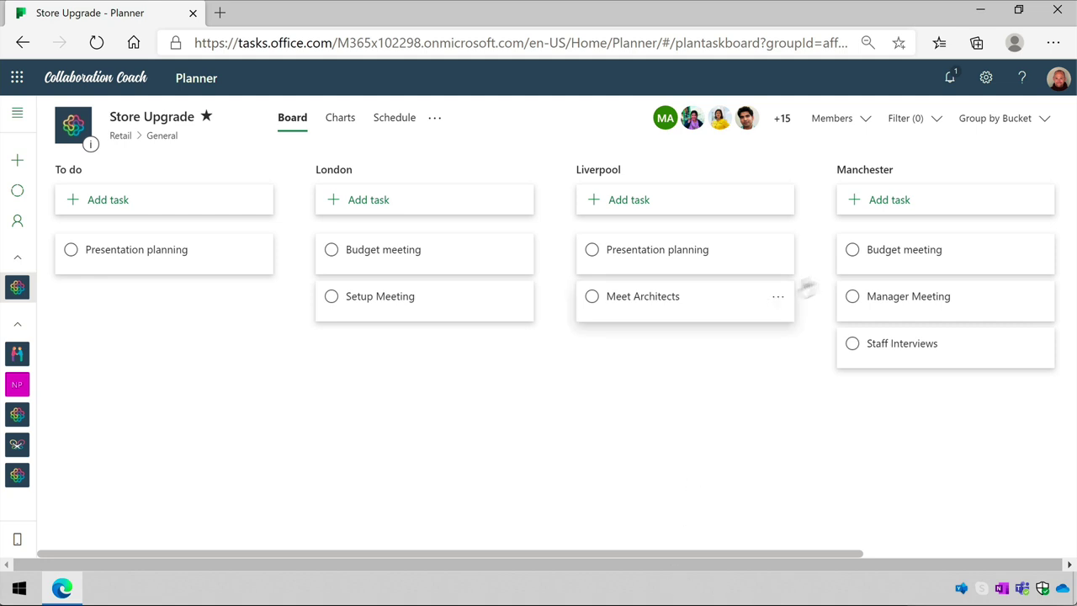
# - Drag Budget meeting into Liverpool and Staff Interviews into London, then copy Manager Meeting to London
pyautogui.moveTo(926, 251); pyautogui.dragTo(665, 318)
pyautogui.moveTo(883, 301)
pyautogui.mouseDown()
pyautogui.moveTo(385, 329)
pyautogui.moveTo(390, 285)
pyautogui.moveTo(723, 333)
pyautogui.moveTo(901, 296)
pyautogui.mouseUp()
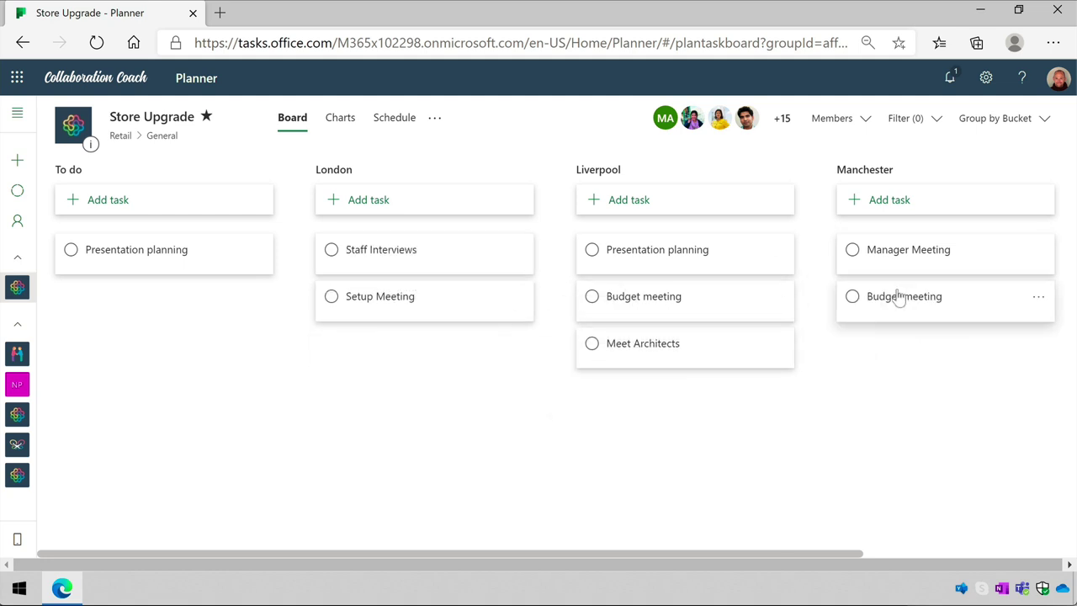
pyautogui.click(1039, 250)
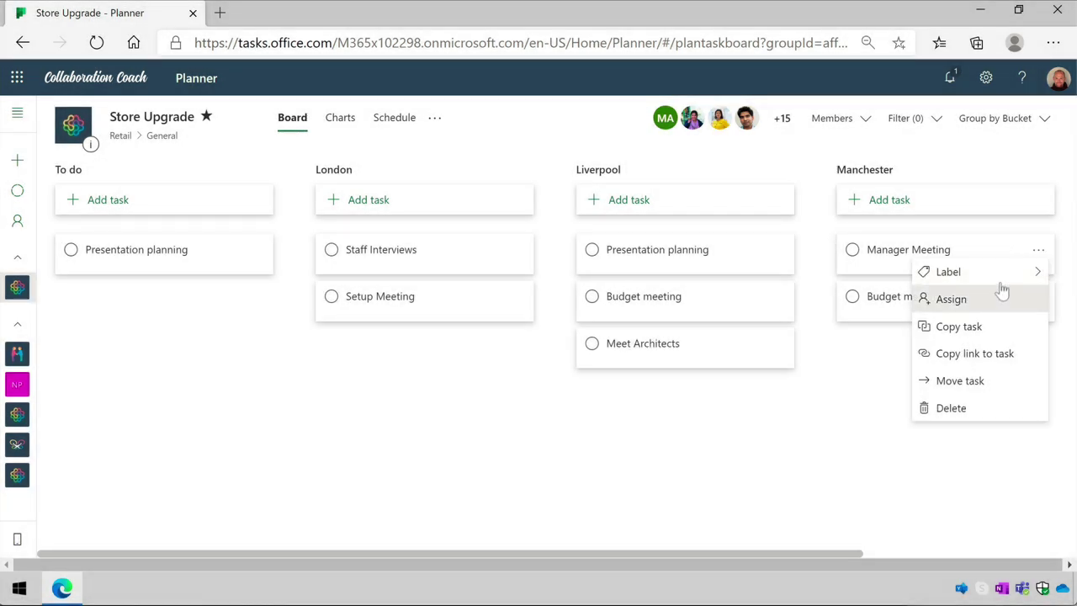
pyautogui.click(976, 327)
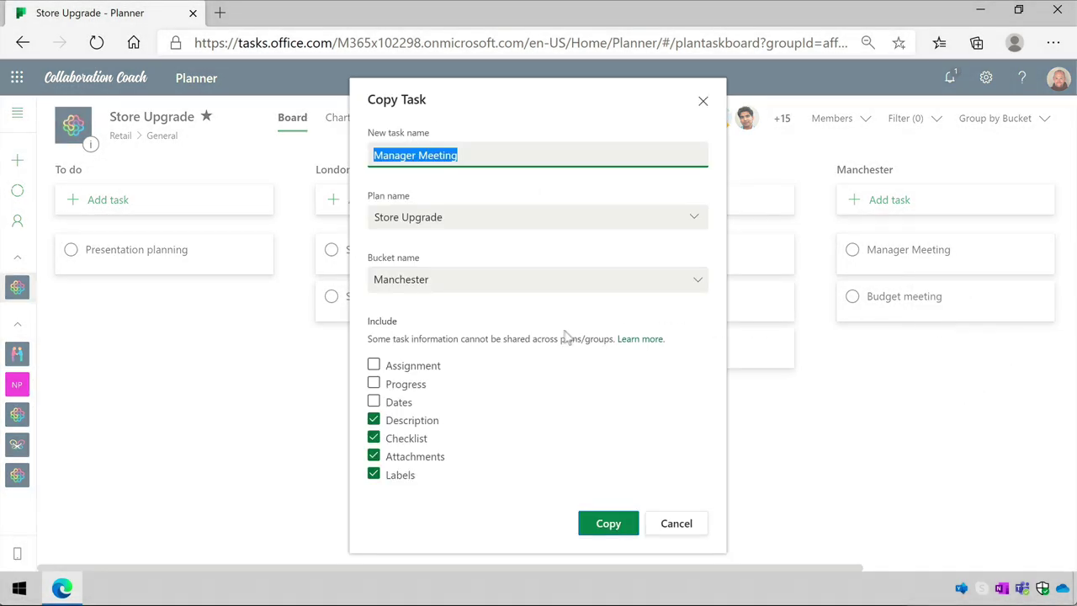
pyautogui.click(484, 286)
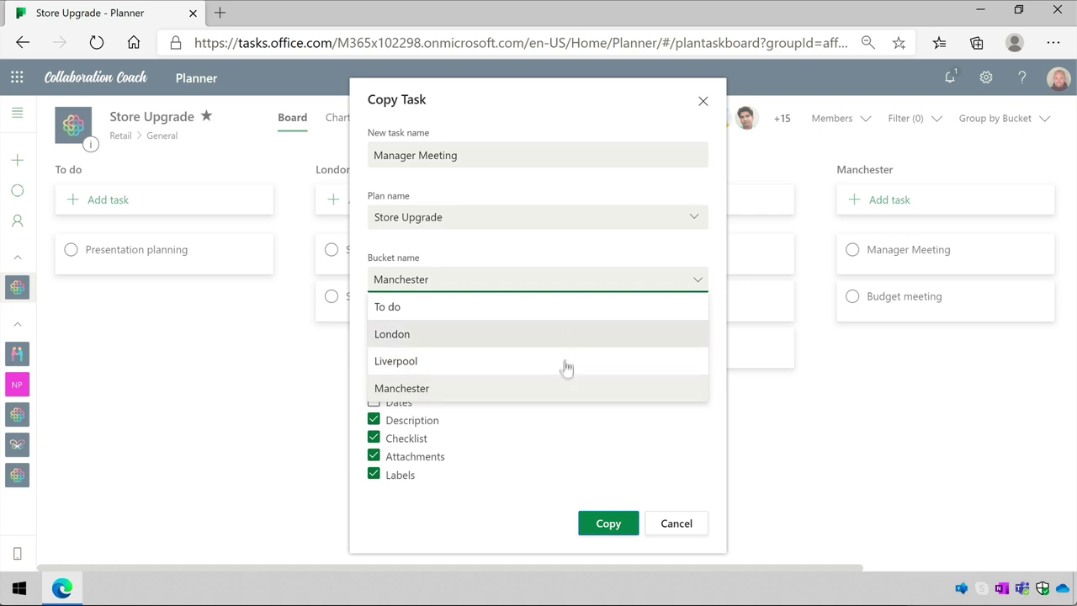
pyautogui.click(612, 342)
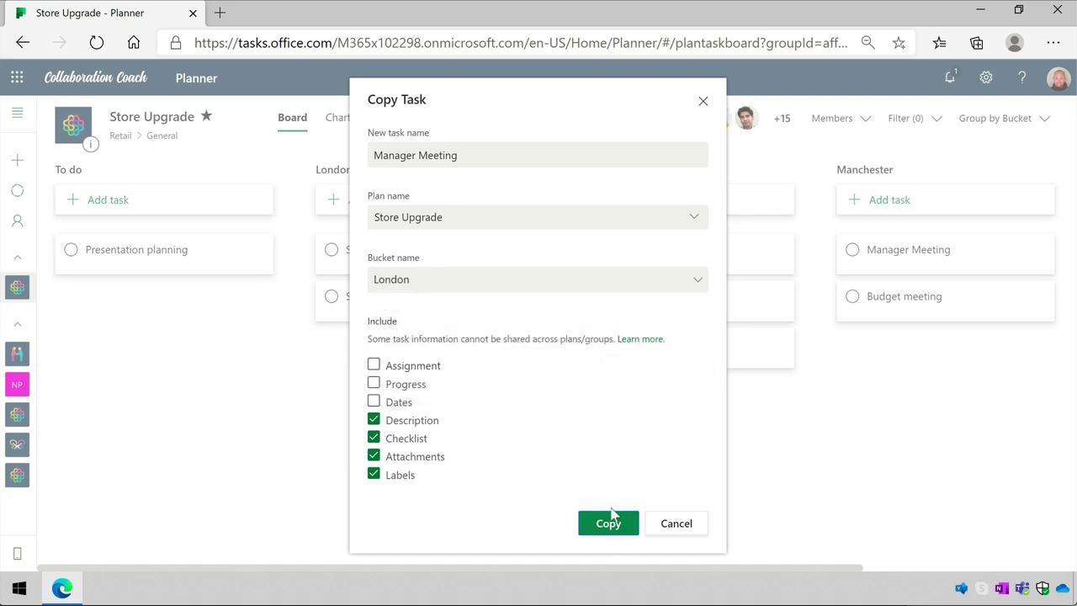
pyautogui.click(612, 517)
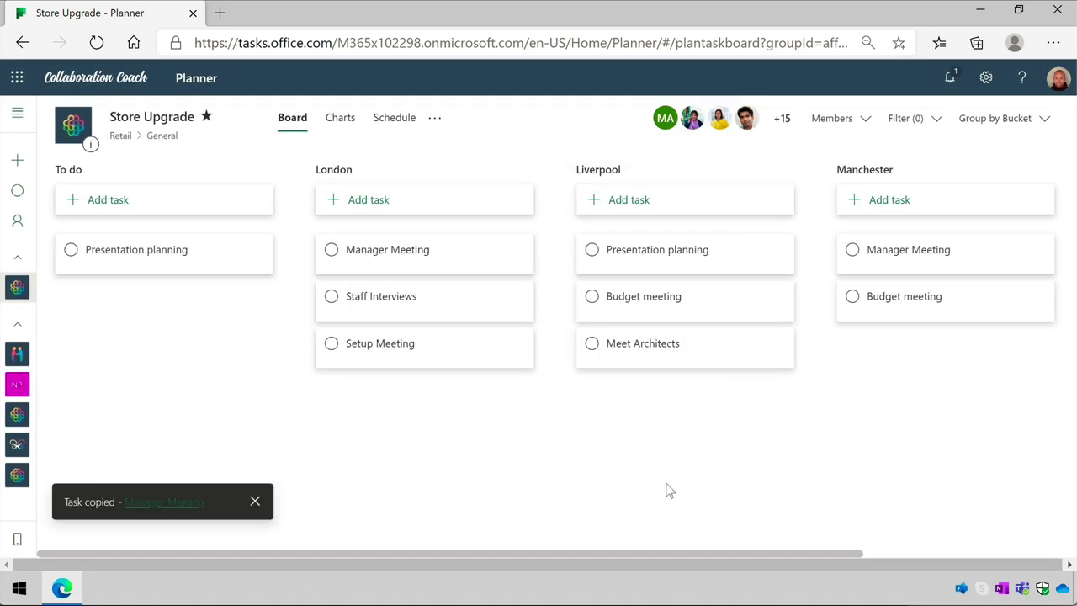
# - Reorder the buckets so Liverpool sits left of London and To do follows London
pyautogui.moveTo(633, 169); pyautogui.dragTo(370, 173)
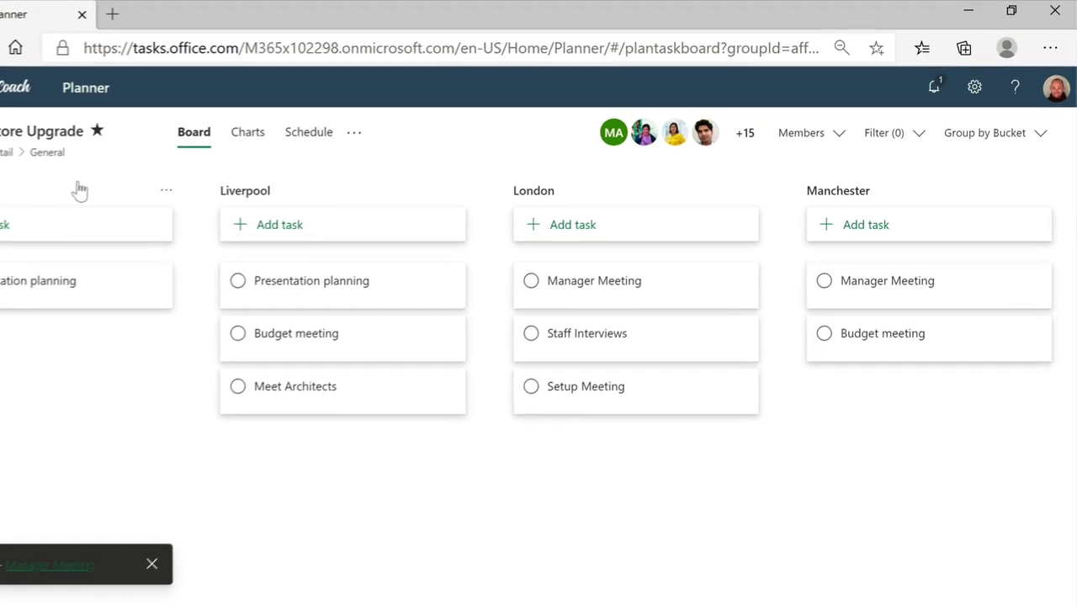
pyautogui.moveTo(188, 166); pyautogui.dragTo(322, 176)
pyautogui.moveTo(177, 205); pyautogui.dragTo(643, 205)
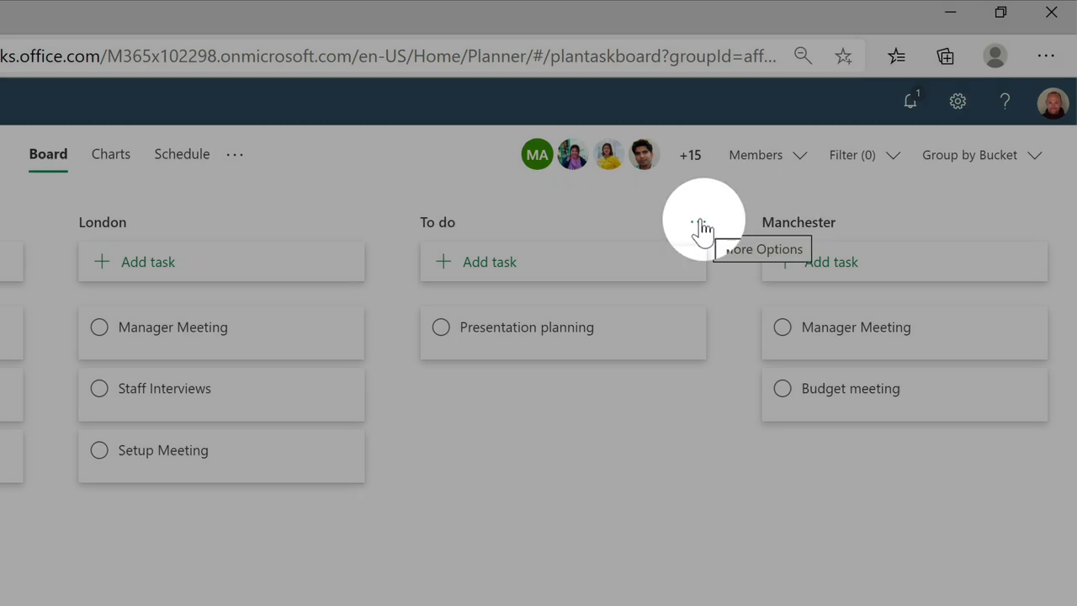
# - Delete the To do bucket together with its tasks
pyautogui.click(698, 223)
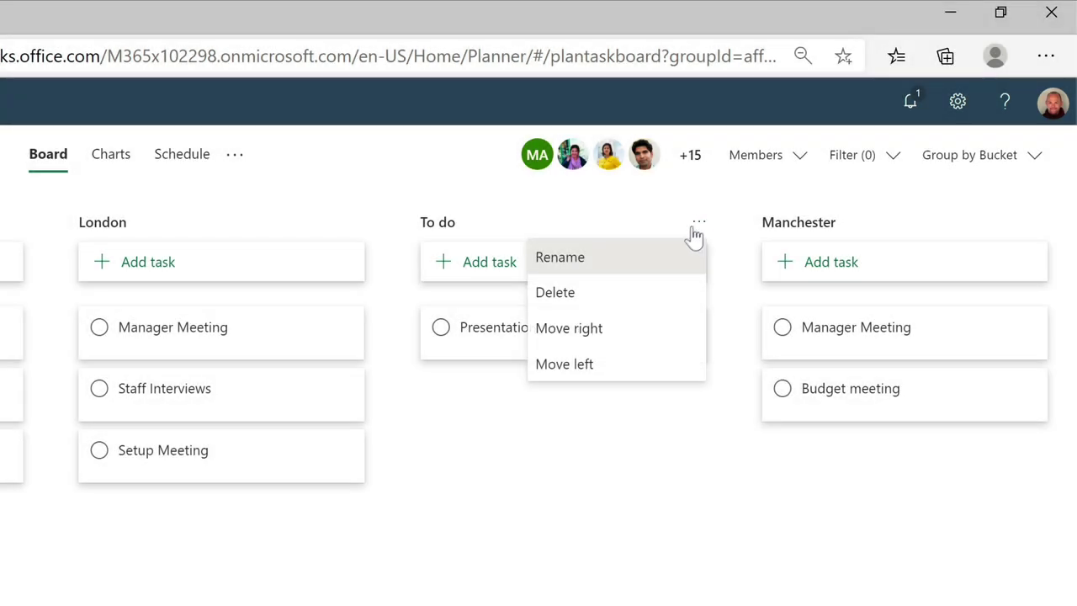
pyautogui.click(595, 294)
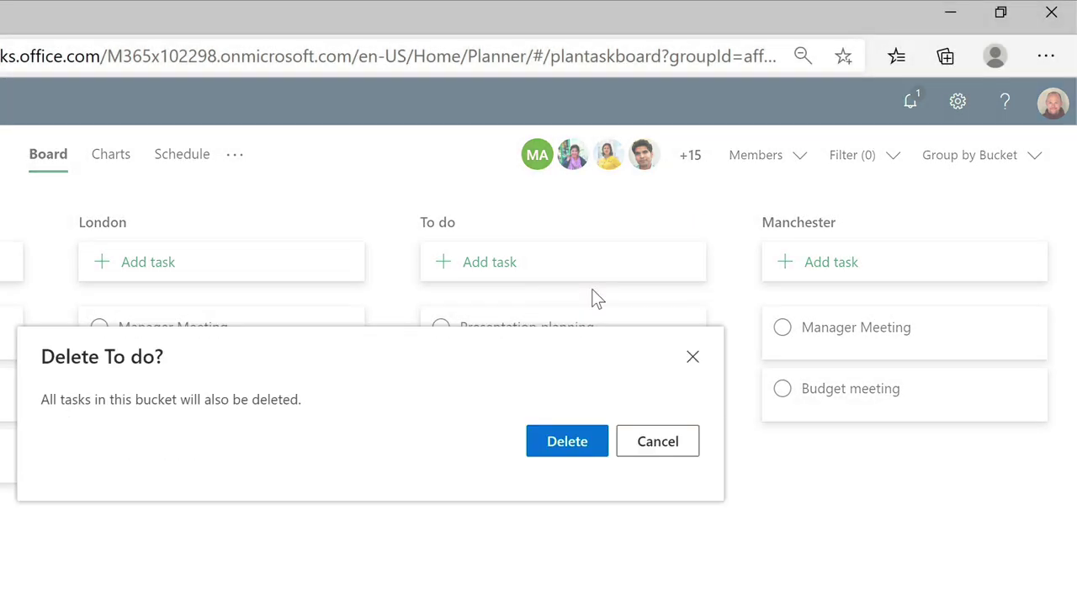
pyautogui.click(568, 442)
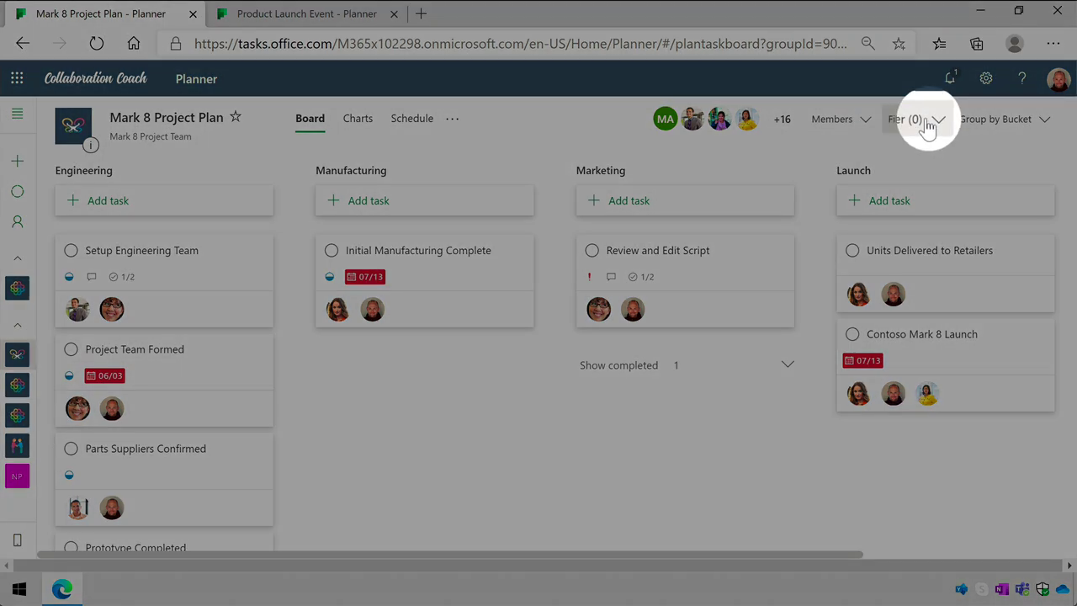
# - Filter the Mark 8 Project Plan board to show only tasks marked Late under Due
pyautogui.click(926, 122)
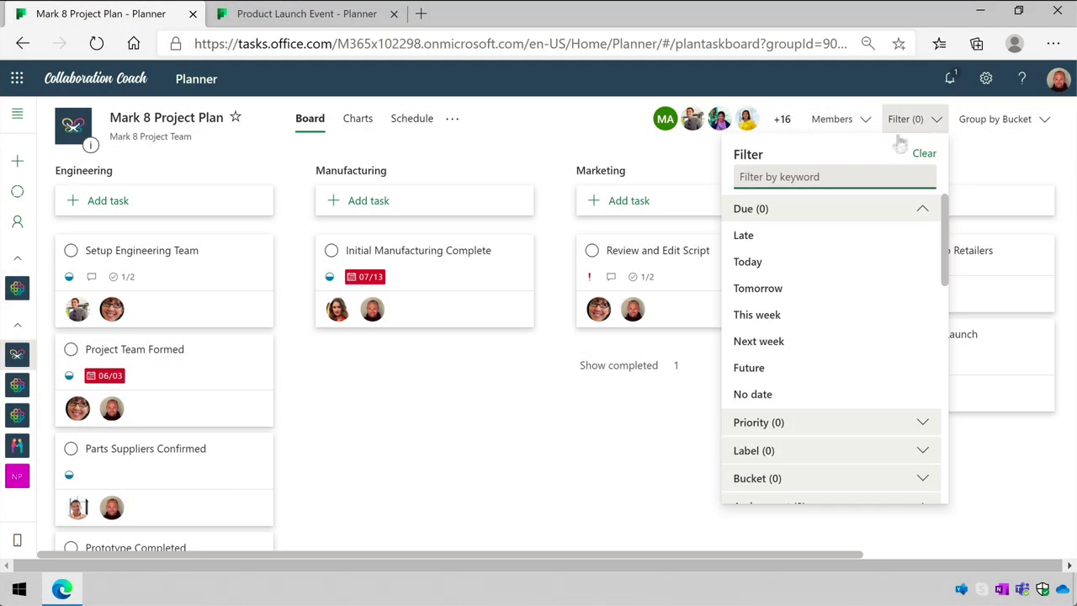
pyautogui.click(829, 236)
pyautogui.click(551, 465)
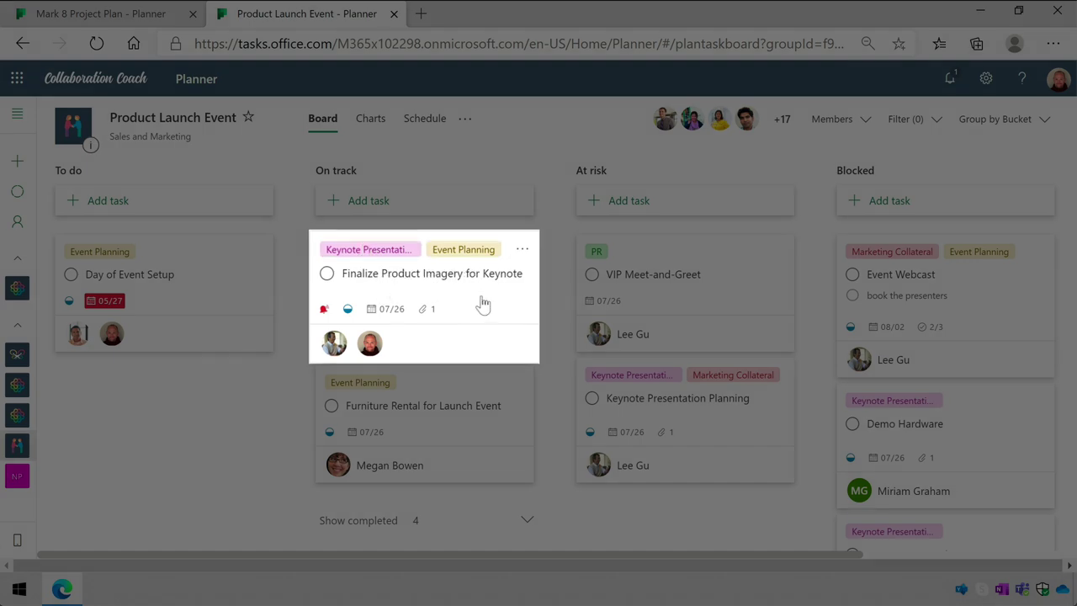
pyautogui.click(484, 305)
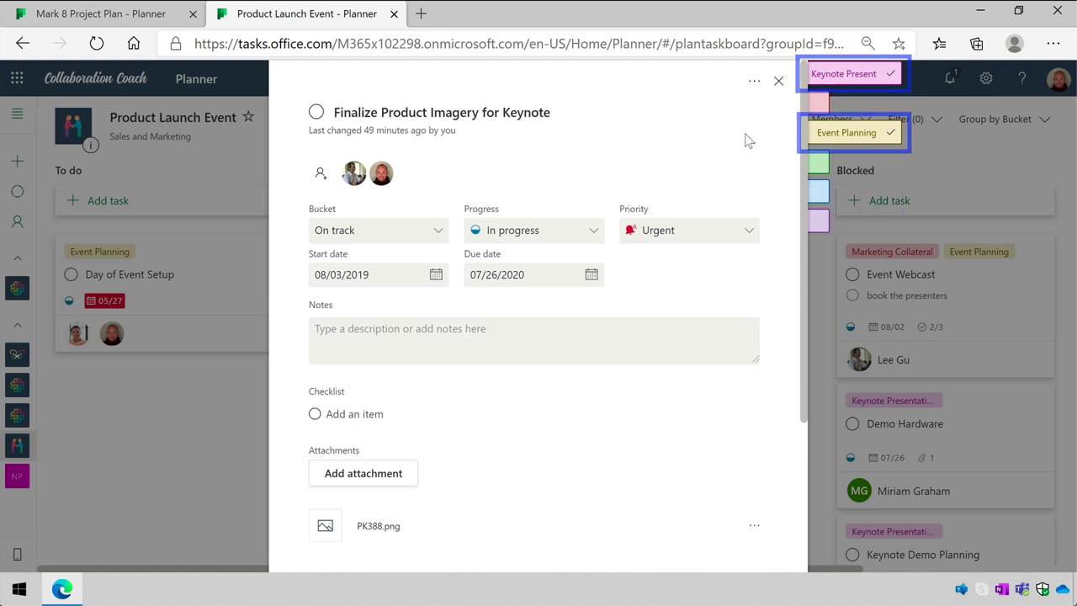
pyautogui.click(779, 81)
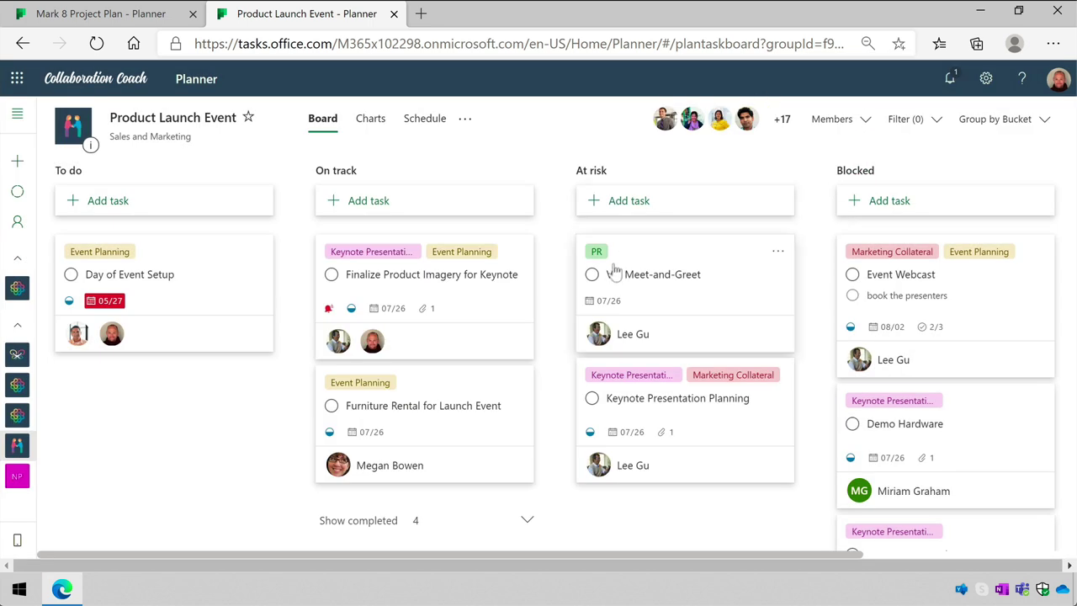
pyautogui.click(746, 416)
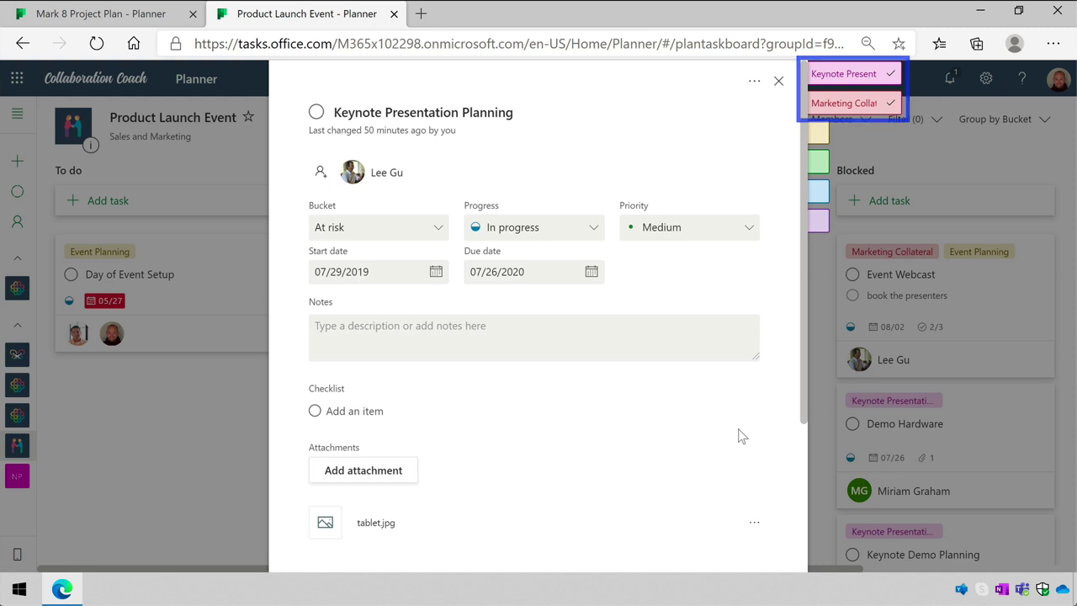
pyautogui.click(777, 81)
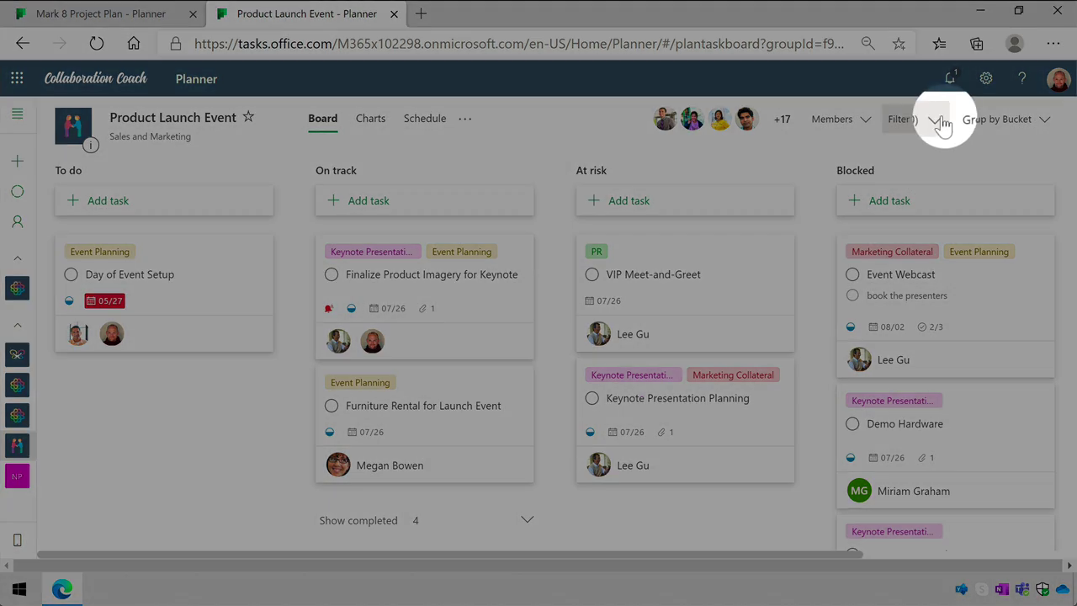
# - Apply a Label filter for Keynote Presentation, then close the Filter panel
pyautogui.click(937, 116)
pyautogui.scroll(-1, 839, 282)
pyautogui.scroll(-1, 839, 283)
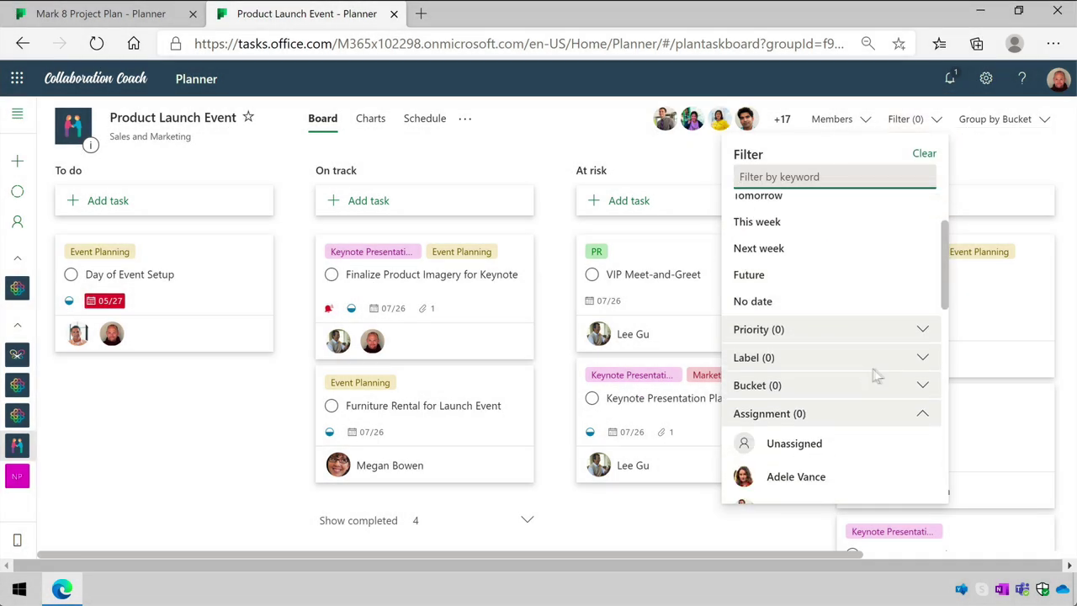
pyautogui.click(924, 357)
pyautogui.scroll(-3, 918, 358)
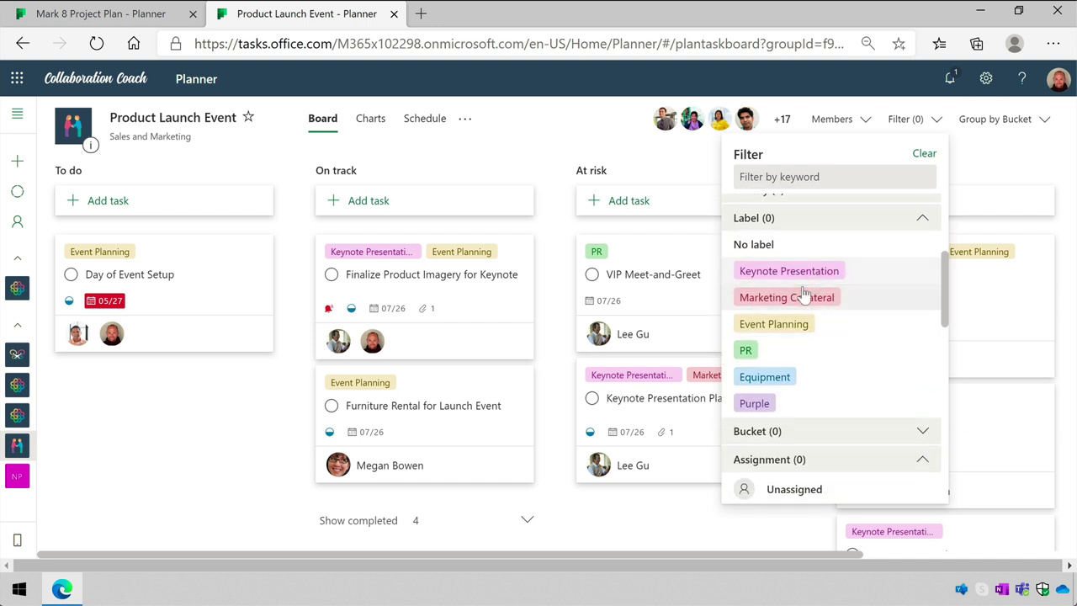
pyautogui.click(867, 275)
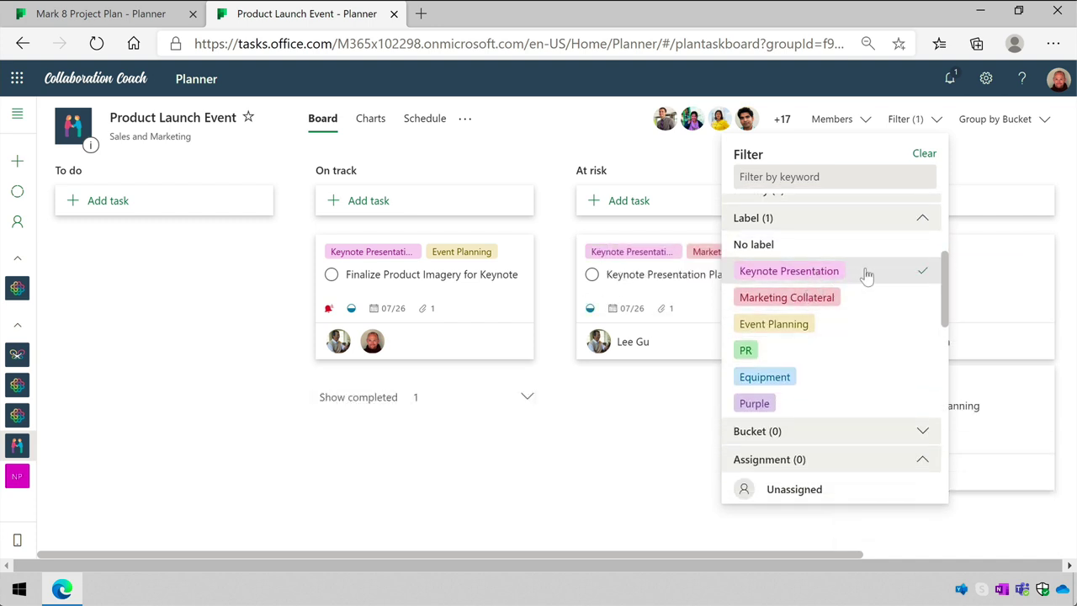
pyautogui.click(610, 144)
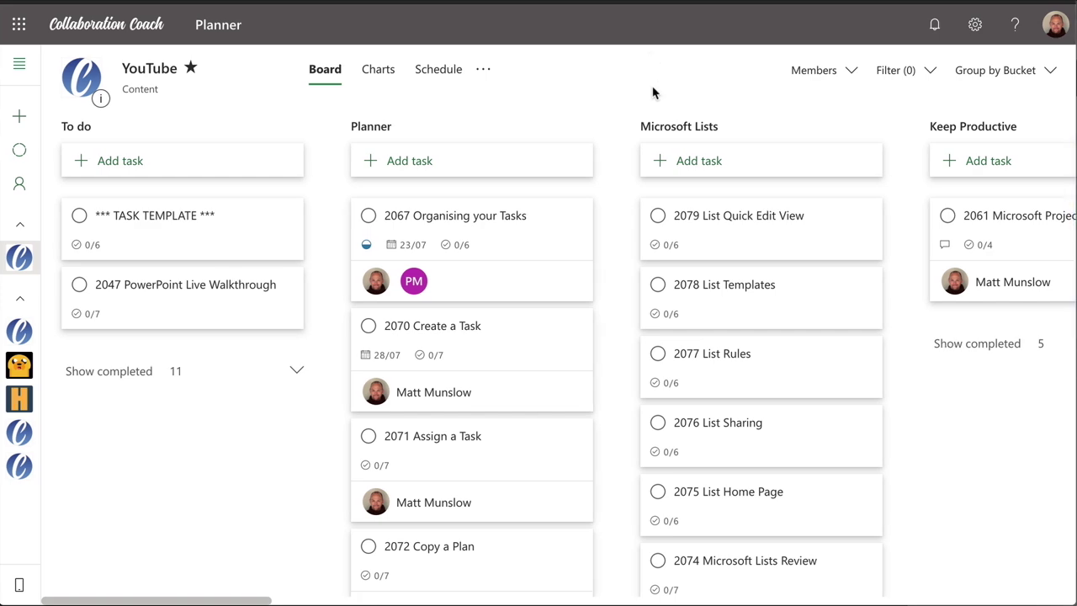
# - Scroll right across the Teams Champion board to view its course-section buckets
pyautogui.hscroll(5, 673, 234)
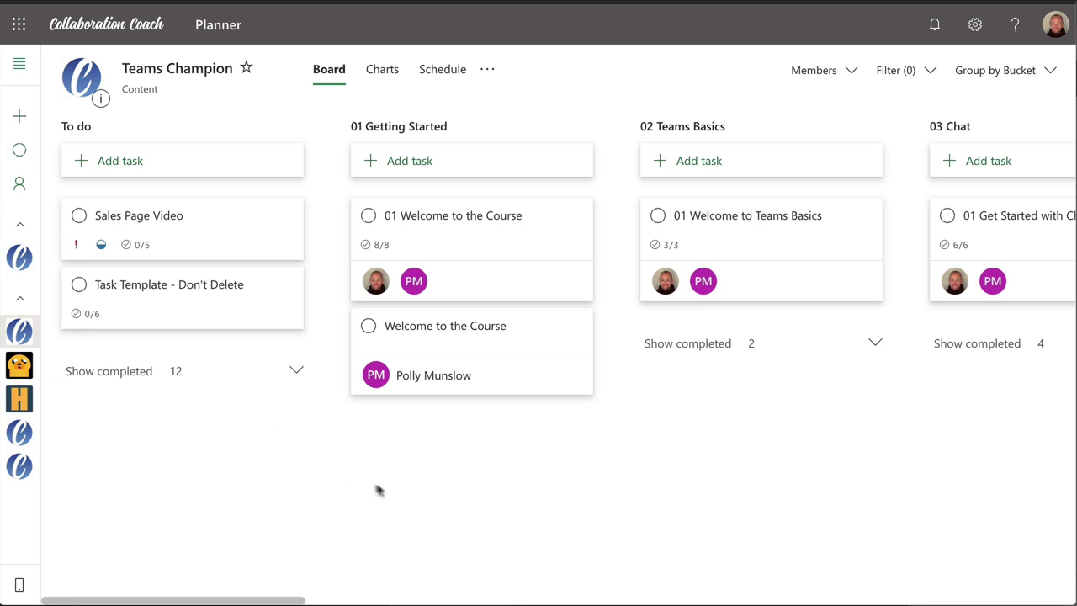
pyautogui.hscroll(2, 389, 497)
pyautogui.hscroll(6, 390, 497)
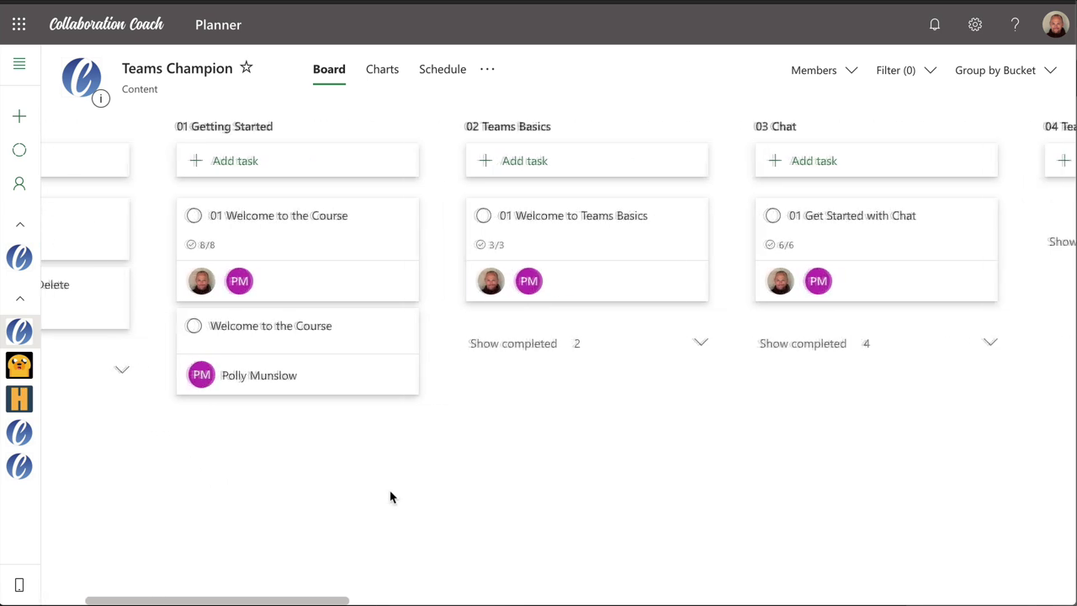